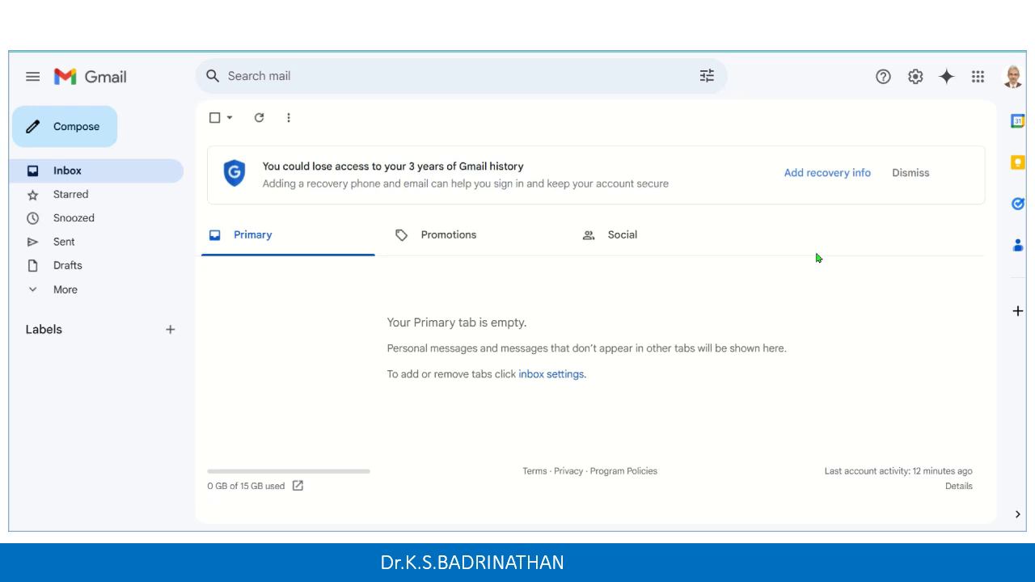
Step: From Gmail's full settings page, create a new empty signature named 'Internal'
left_click(915, 77)
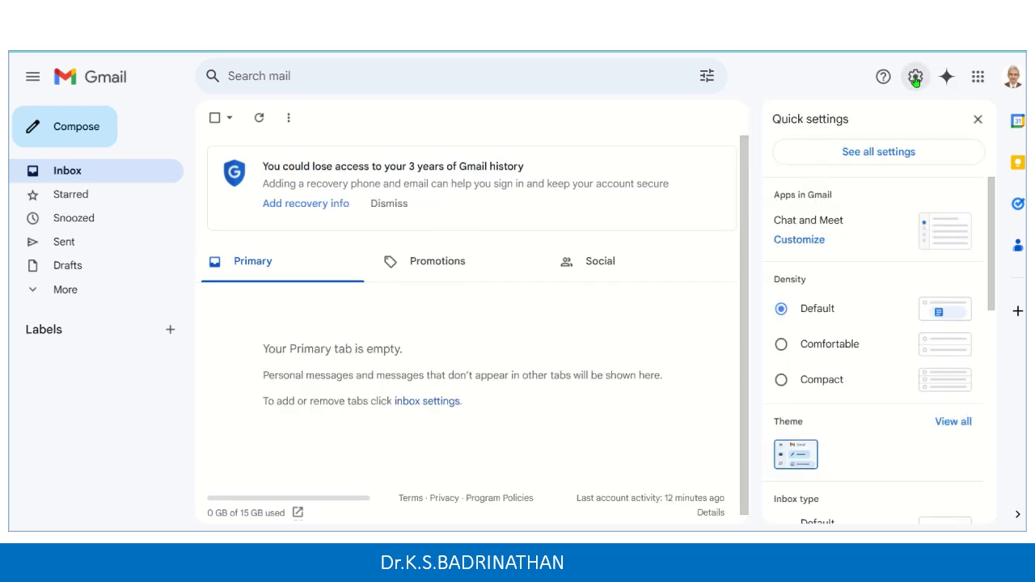
left_click(896, 158)
left_click_drag(993, 230, 1006, 456)
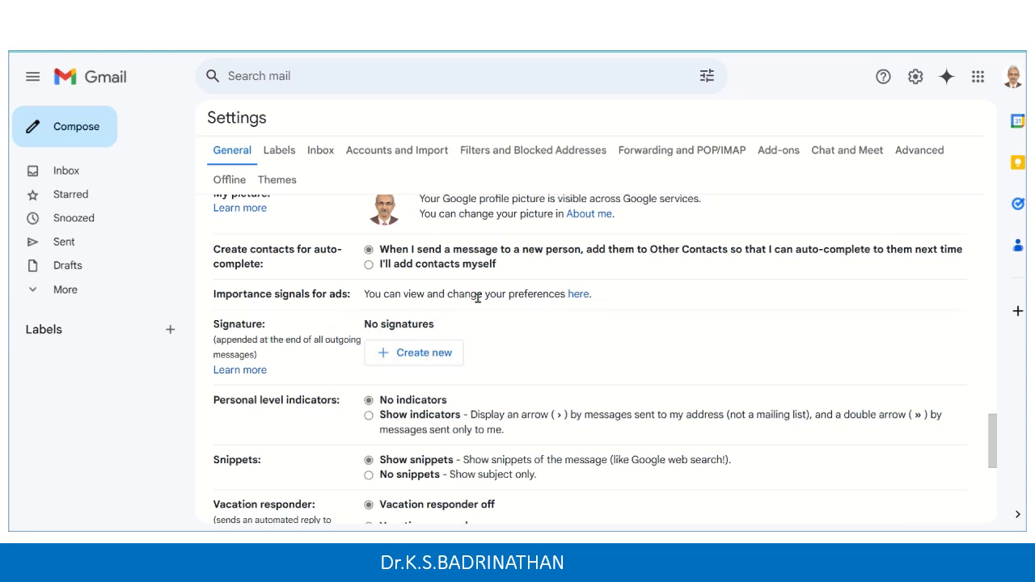
left_click(451, 358)
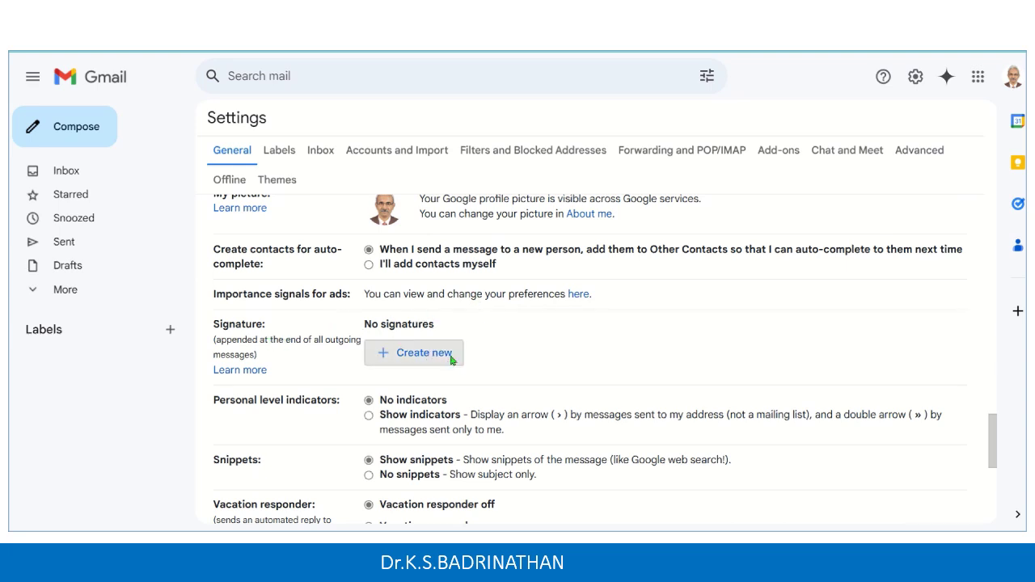
type("In")
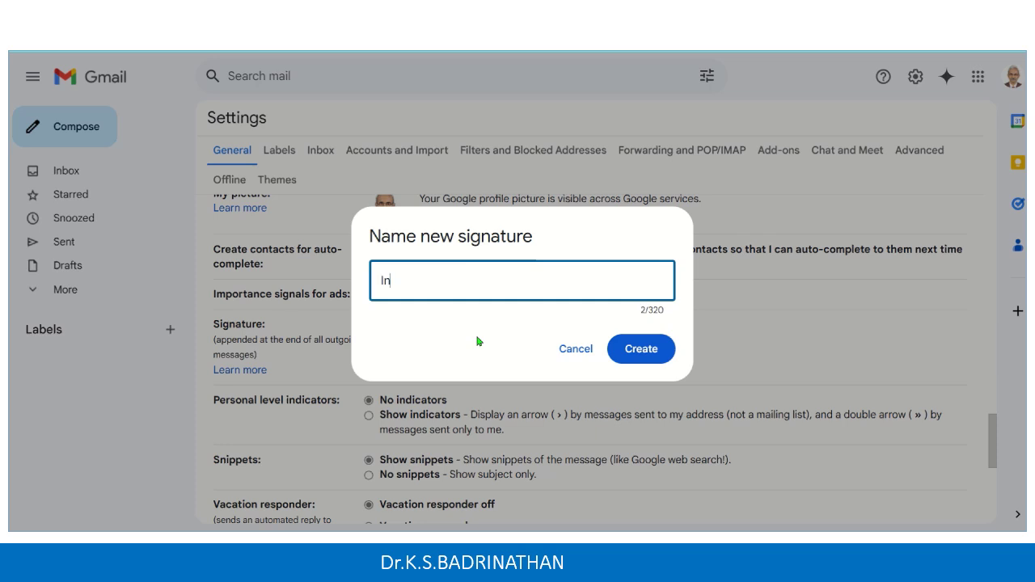
type("ternal")
left_click(647, 348)
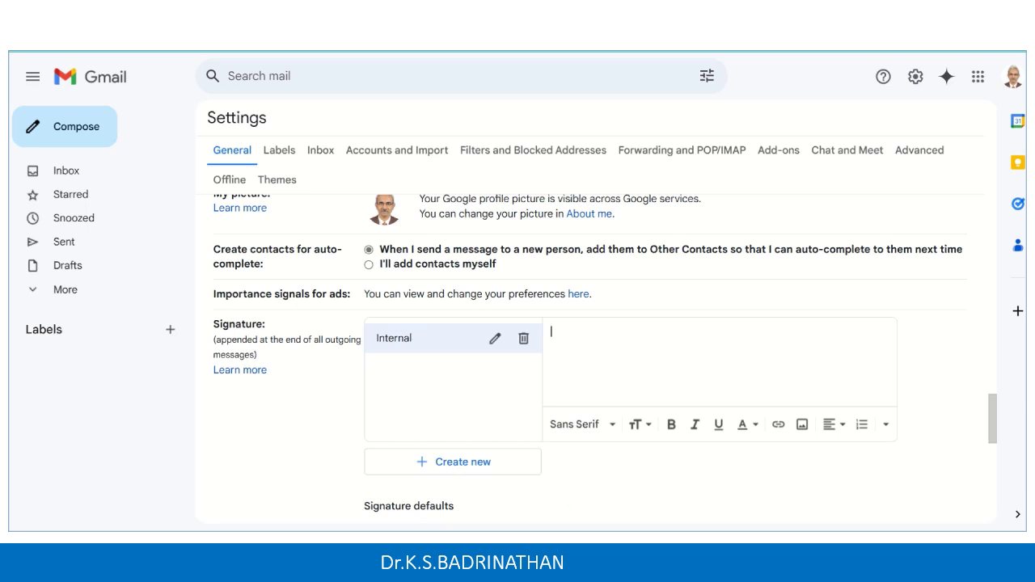
Step: Copy the Internal signature lines from the text file and paste them into the signature editor
key("alt+Tab")
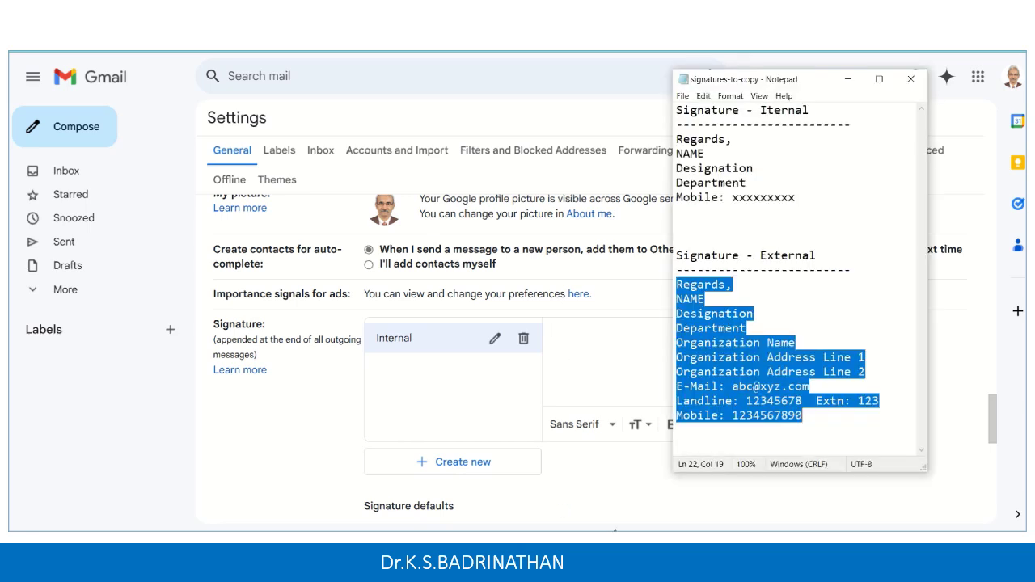
left_click(677, 141)
left_click_drag(676, 140, 799, 197)
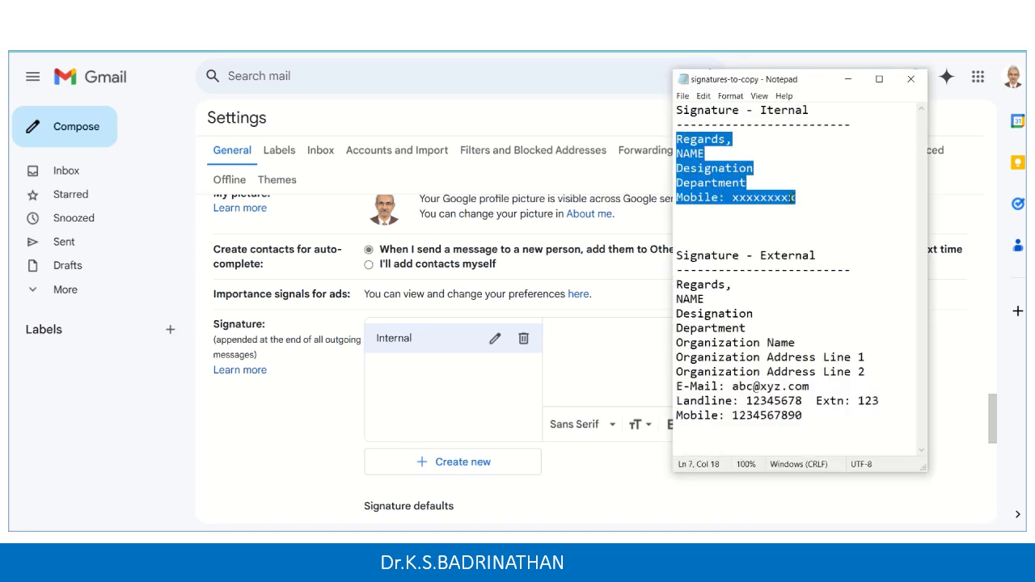
right_click(721, 183)
left_click(737, 216)
left_click(568, 332)
right_click(568, 332)
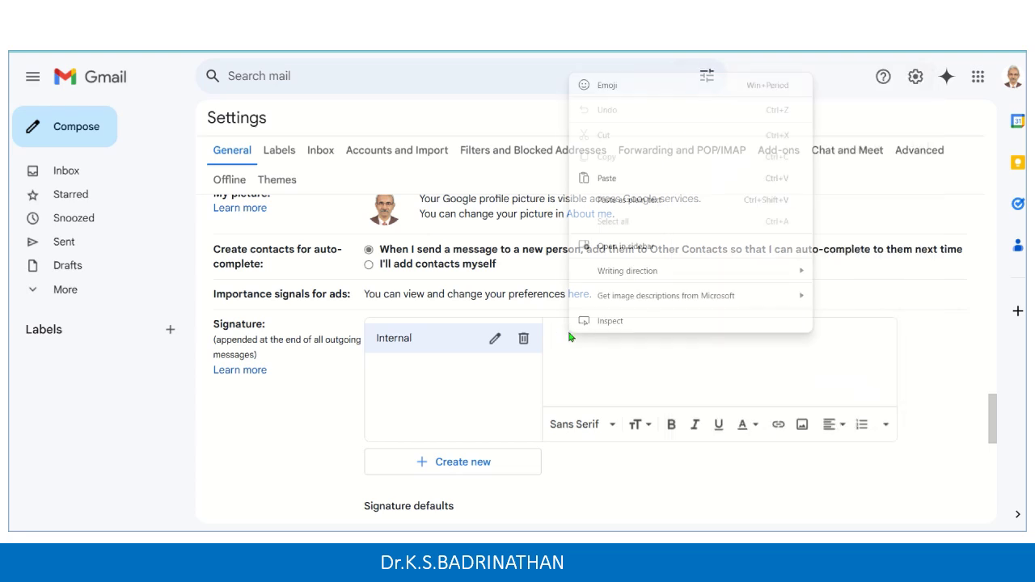
left_click(606, 182)
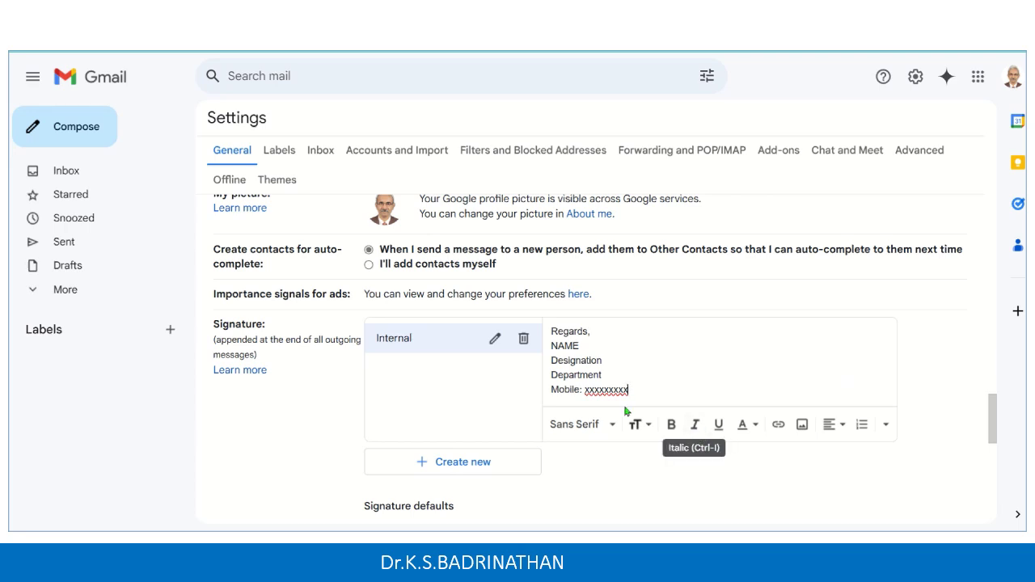
Step: Format the word NAME as bold, blue and Large
left_click_drag(584, 345, 550, 346)
left_click(671, 424)
left_click(744, 427)
left_click(719, 330)
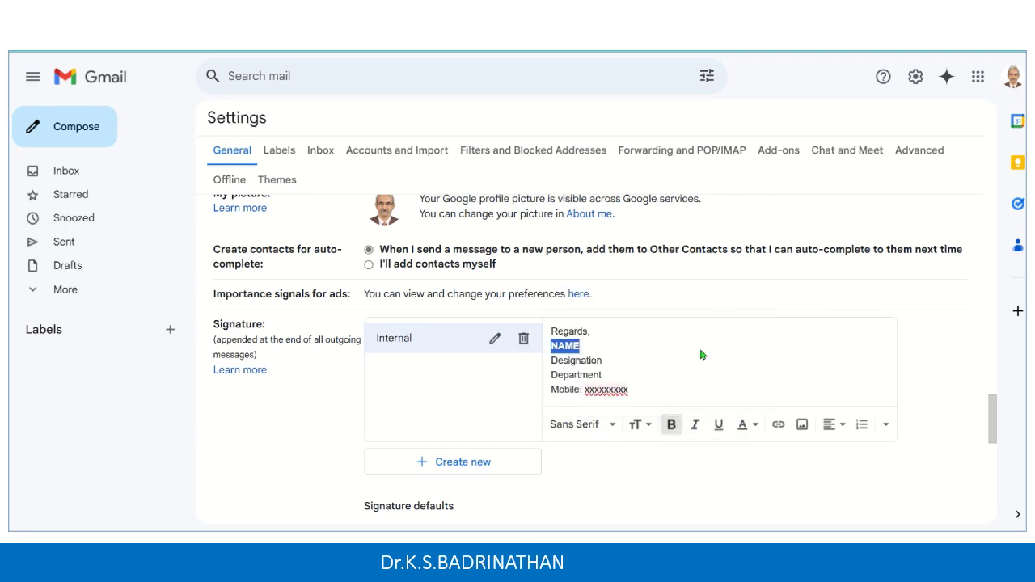
left_click(640, 427)
left_click(665, 374)
left_click(757, 360)
Step: Check the font and size lists without changing them, then begin another new signature
scroll(670, 380, "down", 1)
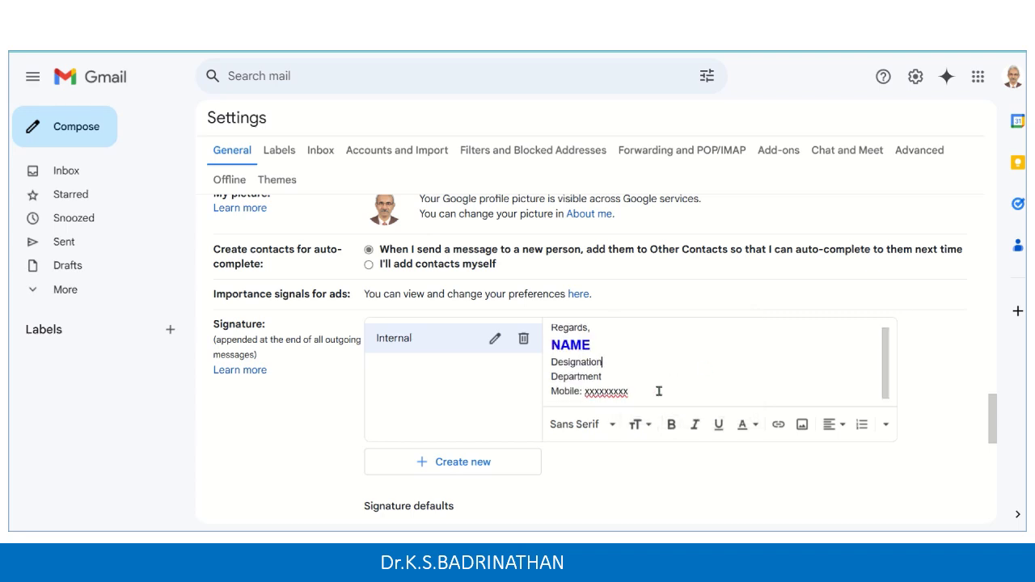
left_click(608, 425)
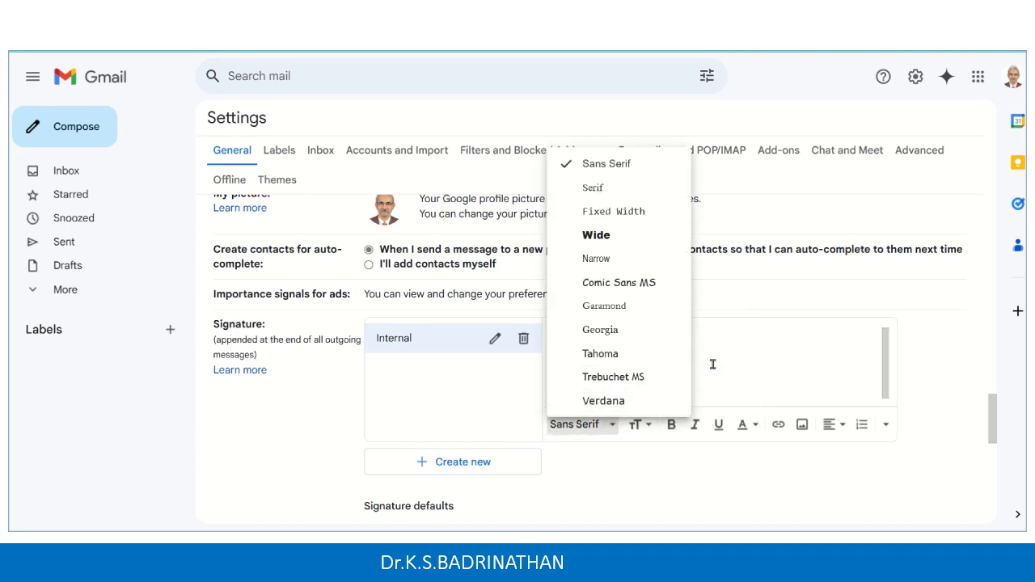
left_click(712, 364)
left_click(638, 424)
left_click(773, 365)
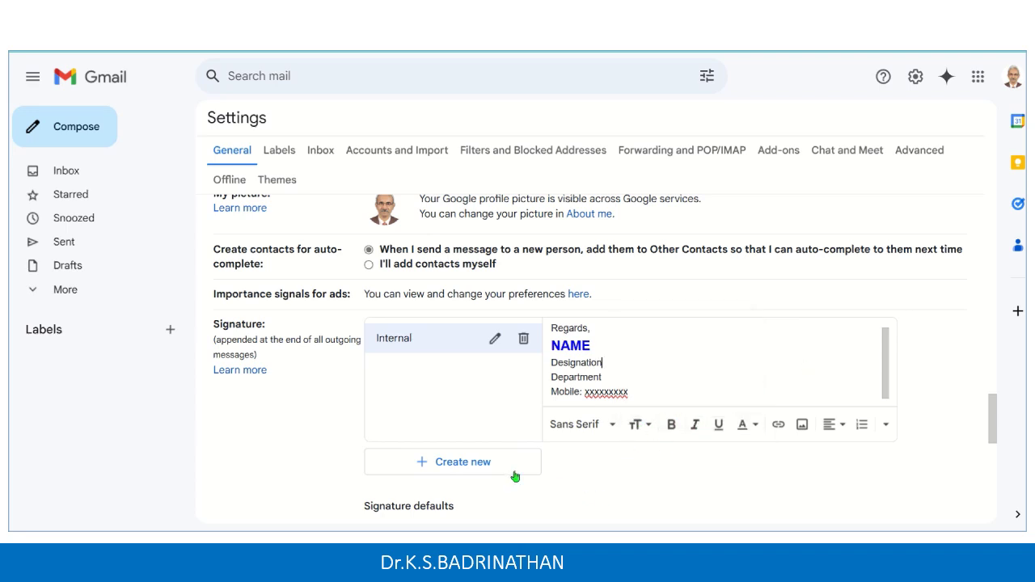
left_click(475, 465)
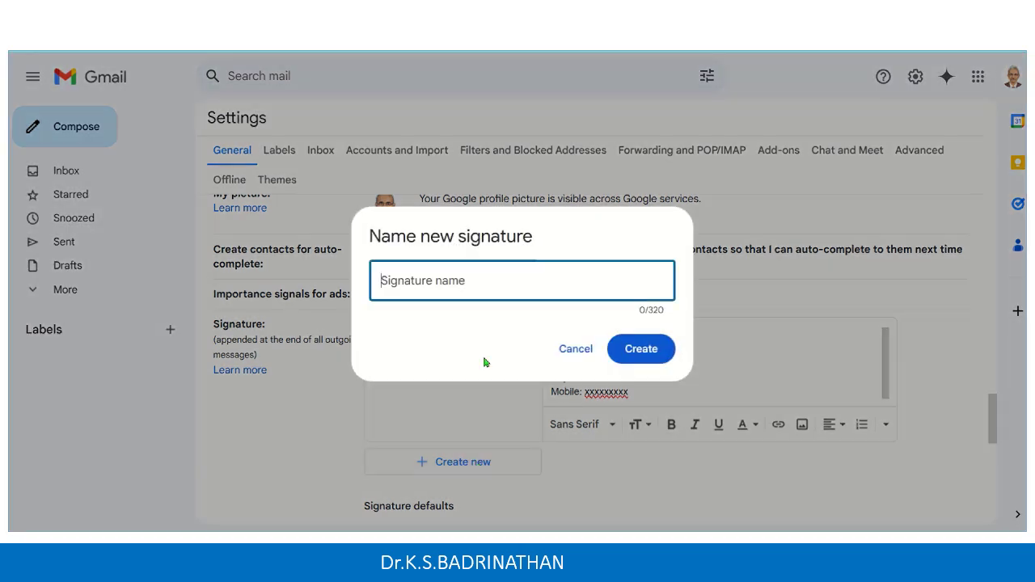
Step: Create a signature named 'External' and copy its organisation block from the text file
type("Externa")
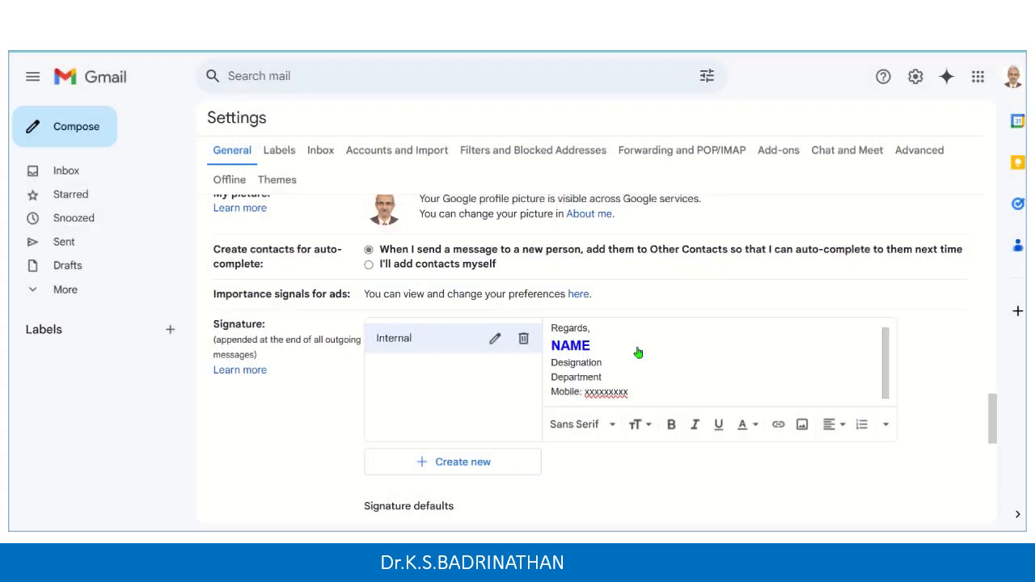
left_click(635, 356)
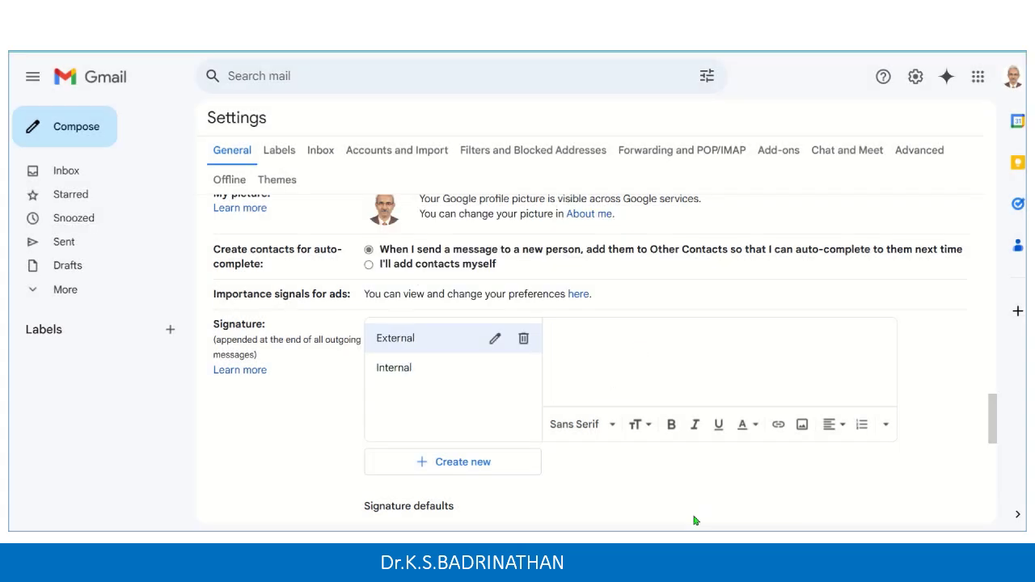
key("alt+Tab")
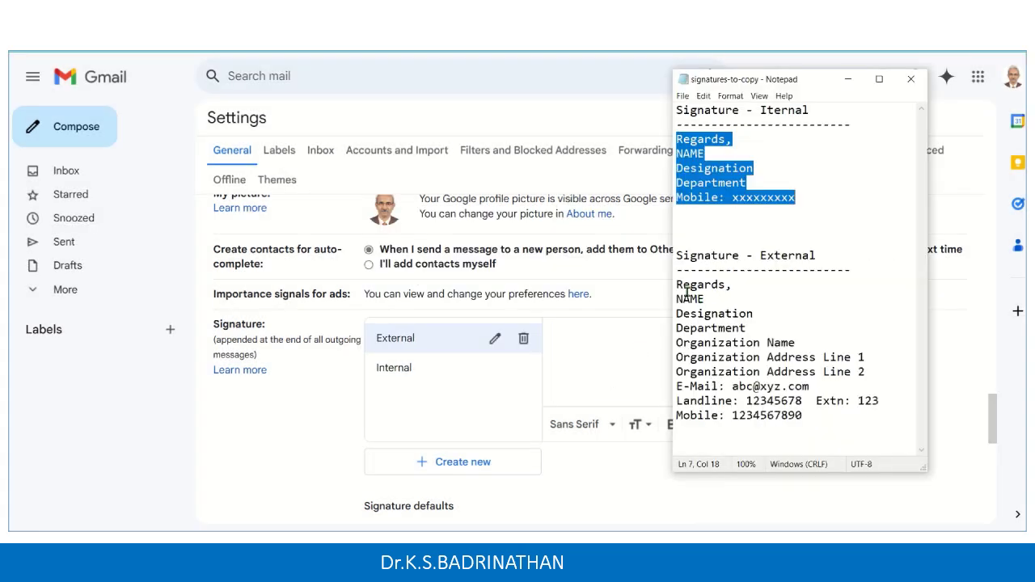
mouse_move(676, 283)
left_mouse_down()
mouse_move(804, 400)
mouse_move(802, 415)
left_mouse_up()
right_click(742, 373)
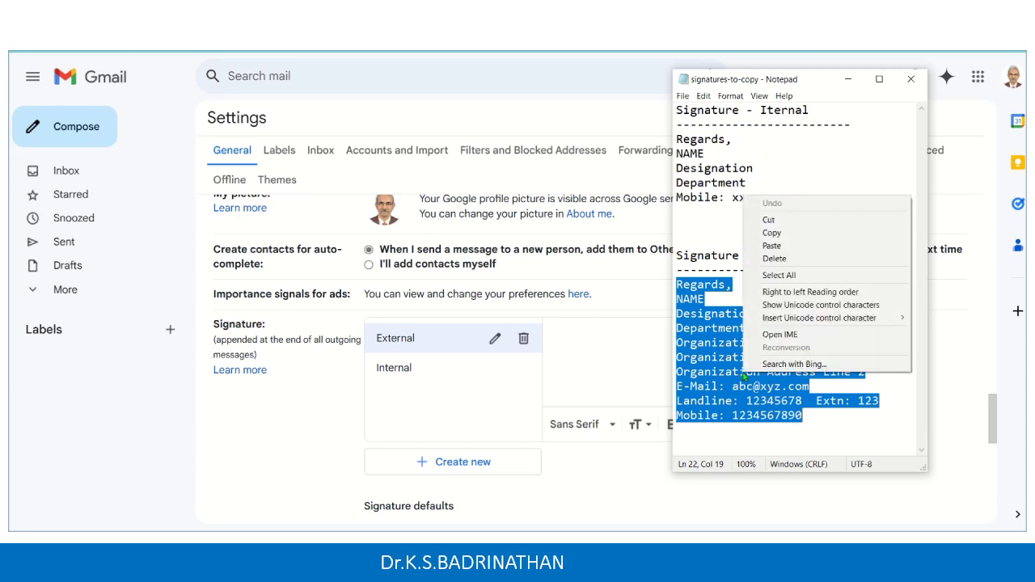
left_click(802, 233)
Step: Paste the External block into the signature editor and add a blank line after Mobile
left_click(556, 336)
right_click(557, 336)
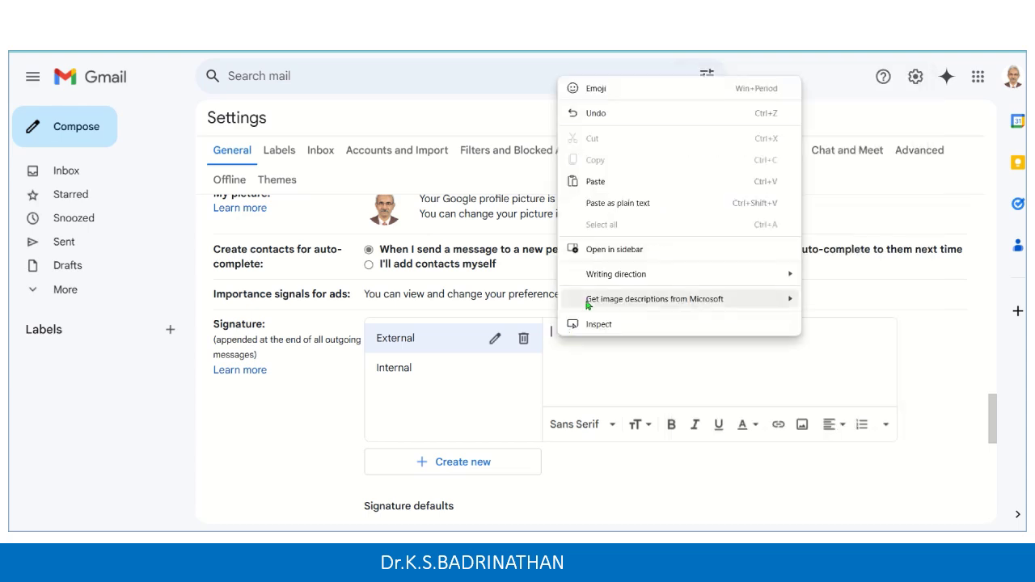
left_click(600, 186)
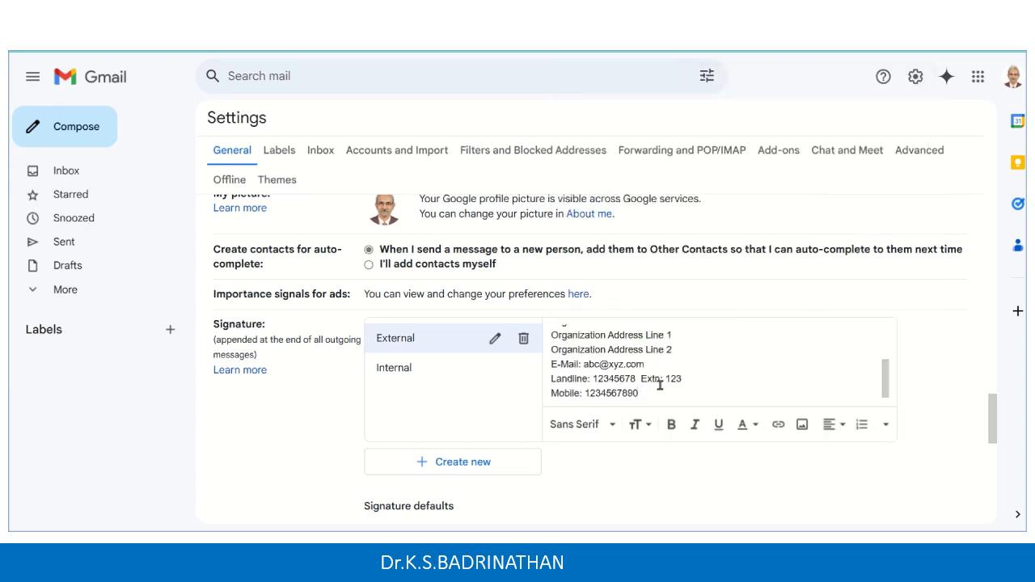
left_click_drag(593, 377, 656, 380)
key("Return")
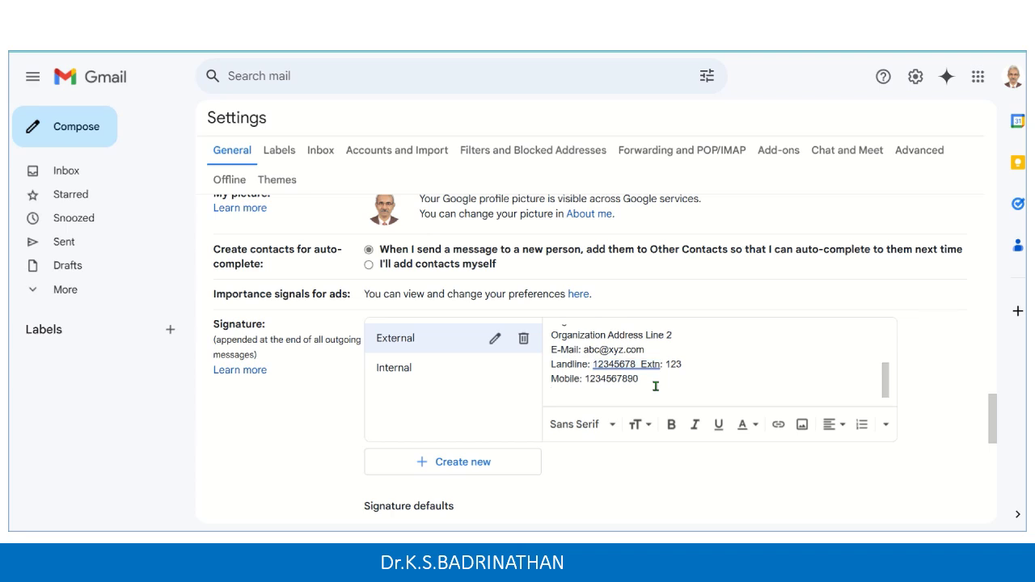
Step: Upload the Google Logo image into the External signature and let anyone with the link view it
left_click(802, 426)
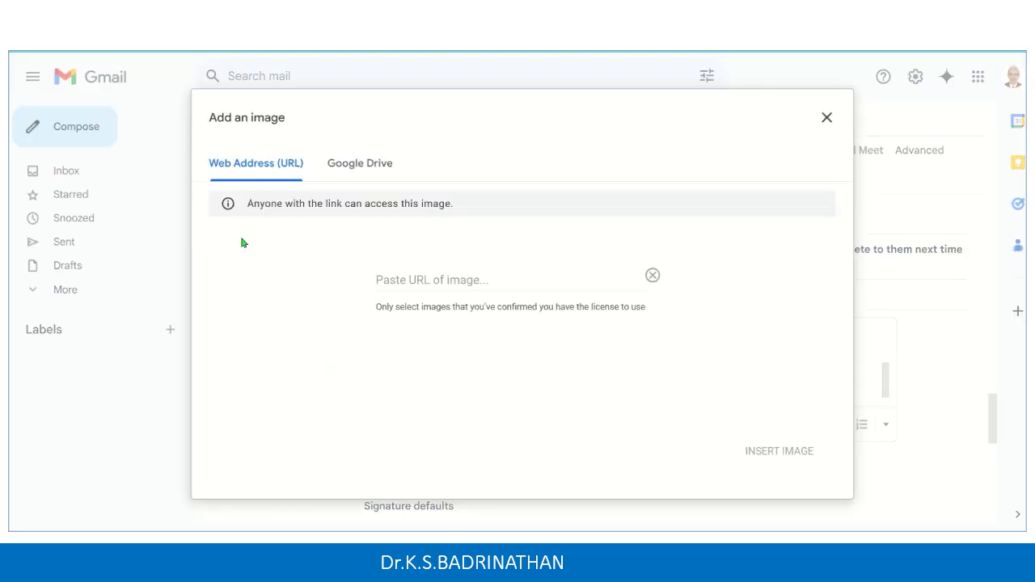
left_click(371, 167)
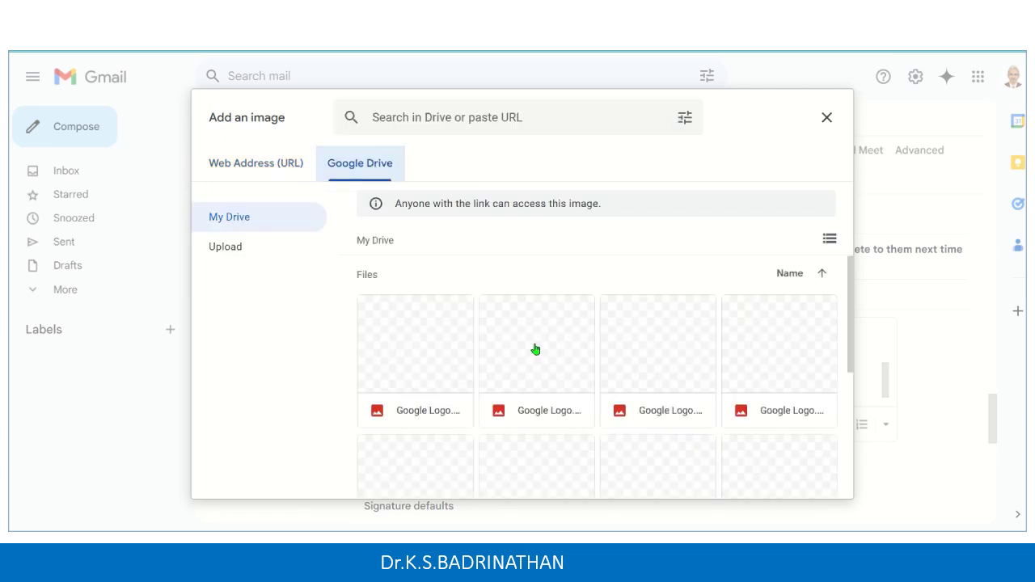
left_click(225, 245)
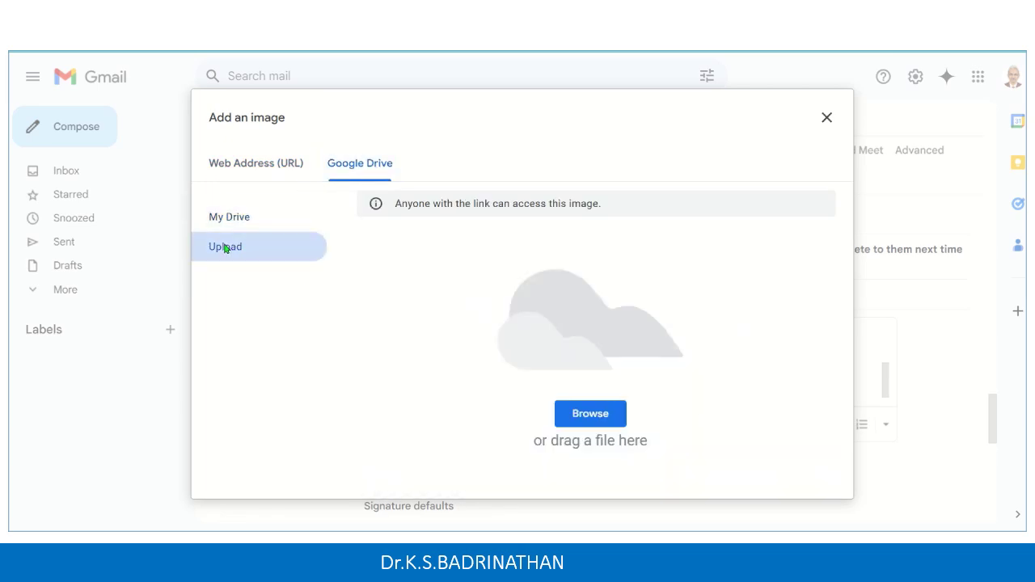
left_click(565, 415)
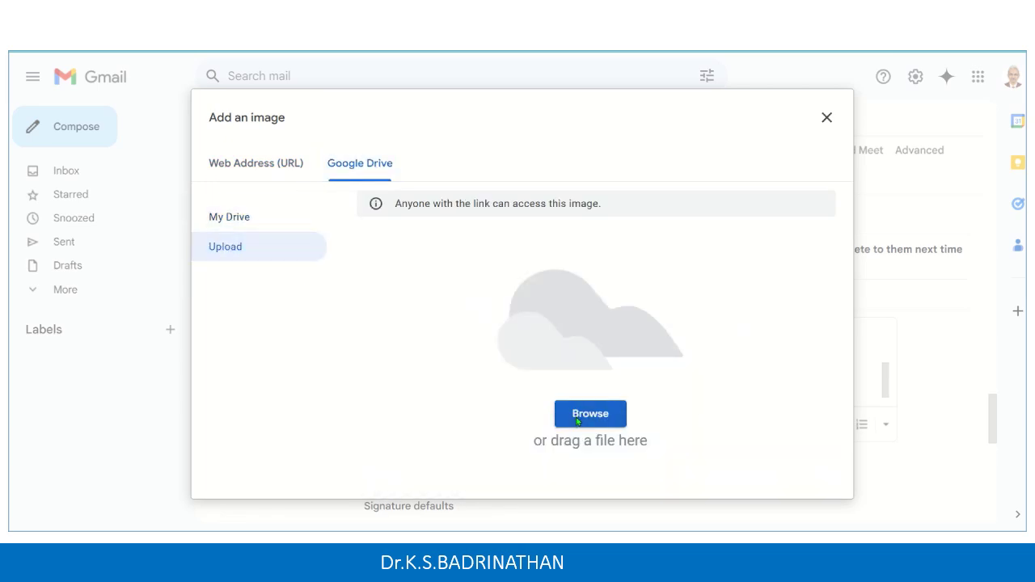
left_click(240, 89)
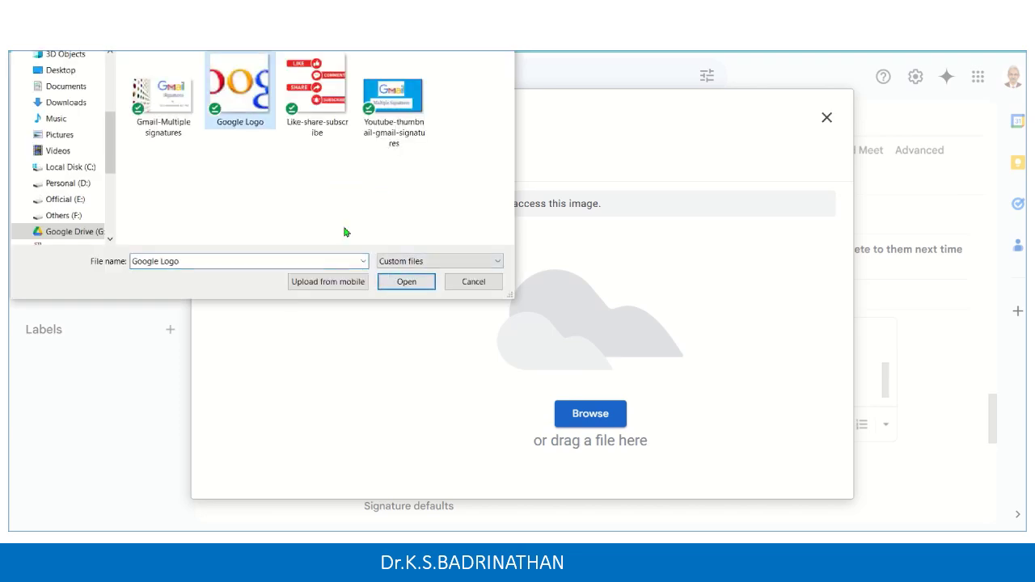
left_click(391, 283)
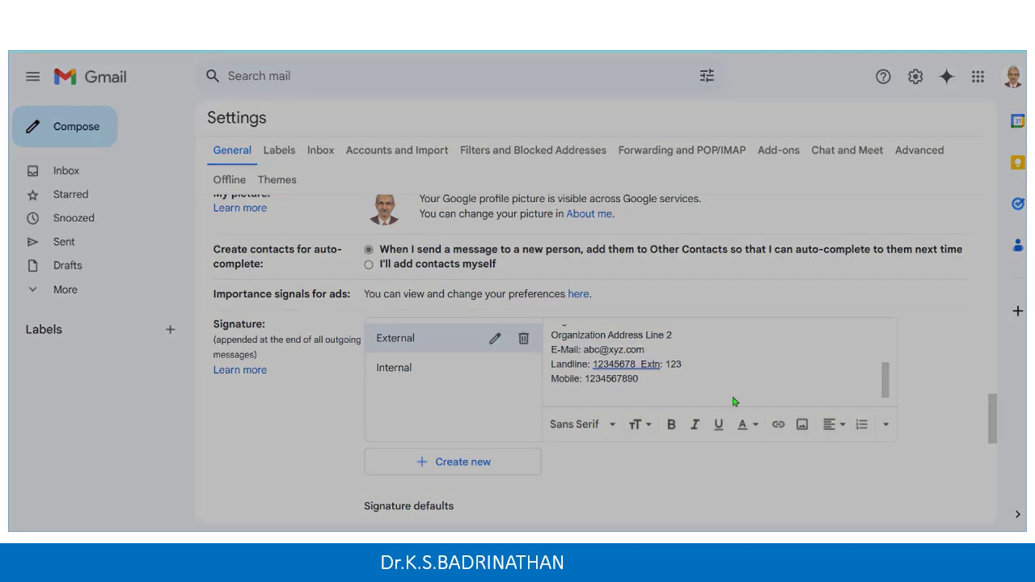
left_click(623, 340)
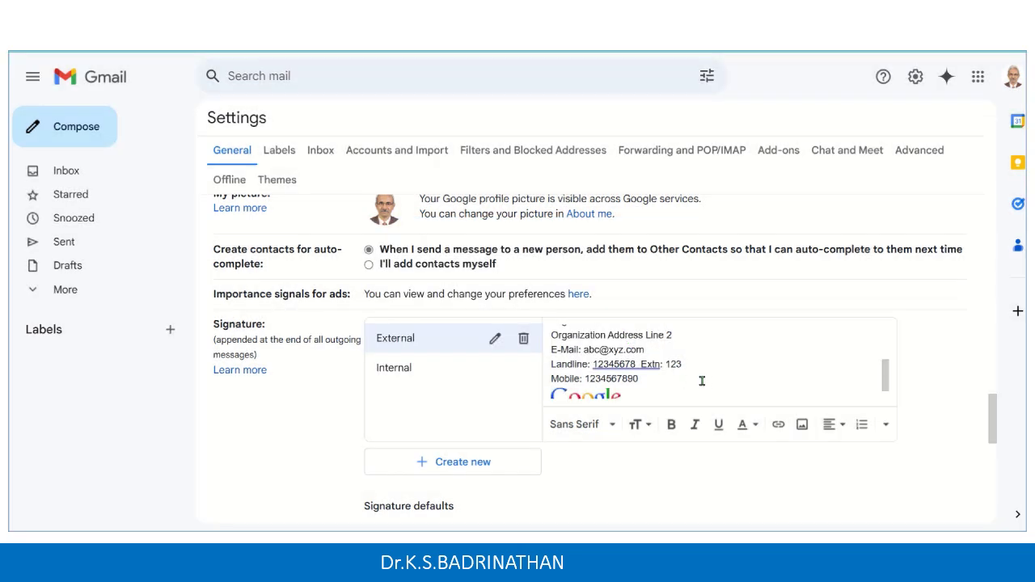
Step: Make NAME in the External signature bold and blue to match Internal
scroll(682, 377, "up", 3)
left_click_drag(585, 346, 551, 346)
left_click(669, 426)
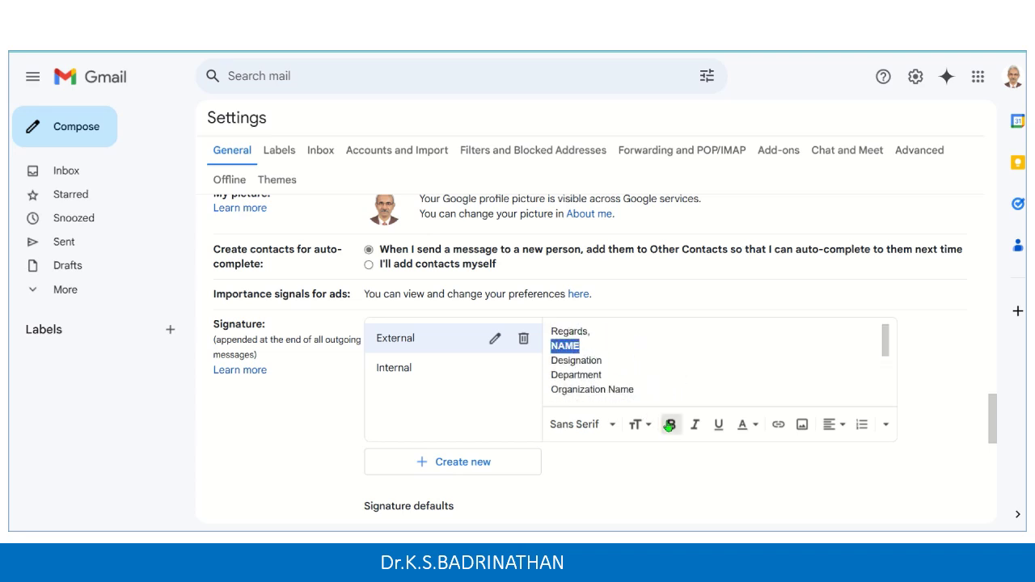
left_click(745, 425)
left_click(720, 321)
left_click(678, 380)
scroll(489, 409, "down", 3)
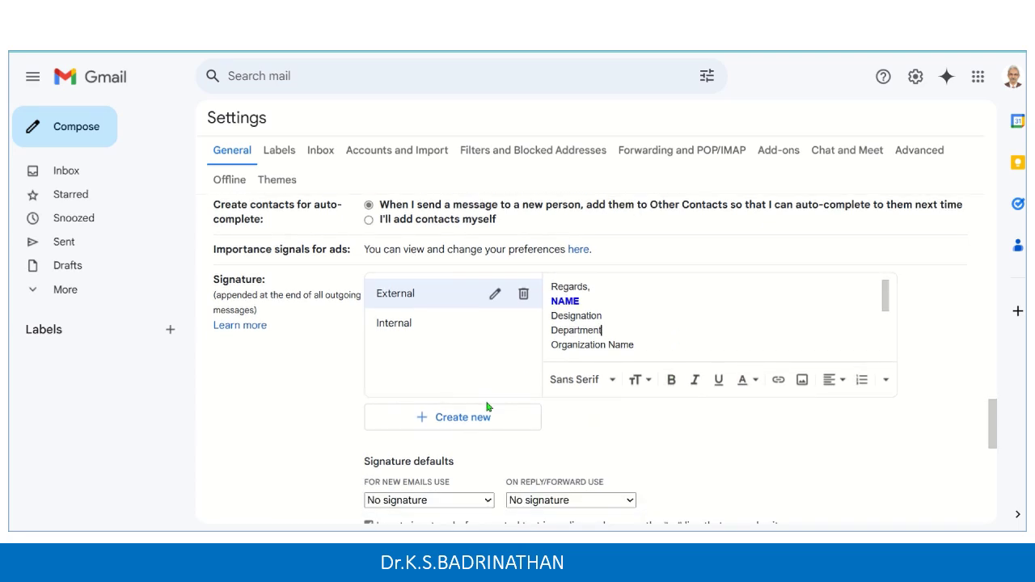
scroll(509, 379, "down", 1)
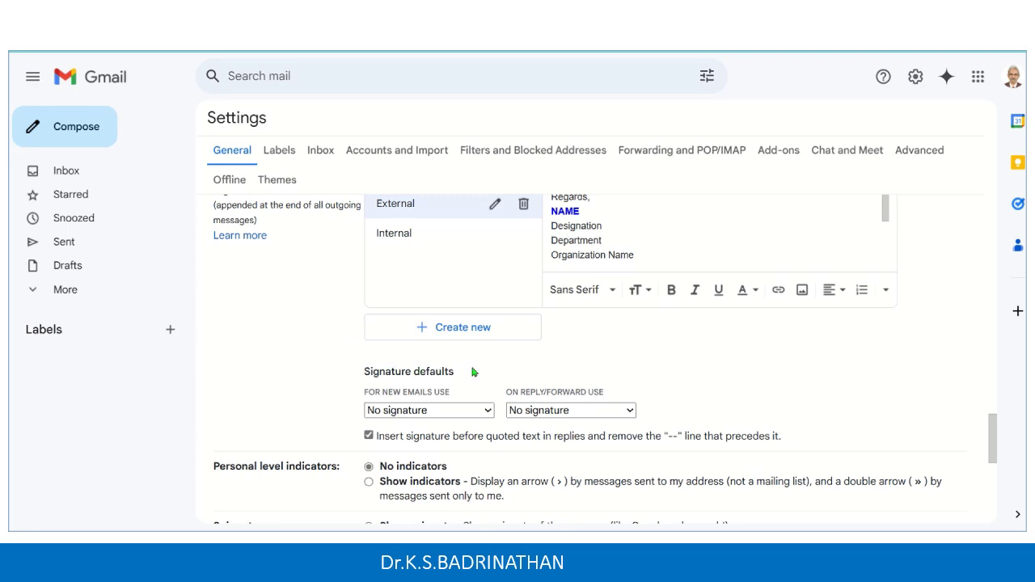
Step: Set Internal as the default signature for new emails and save the settings
left_click(487, 412)
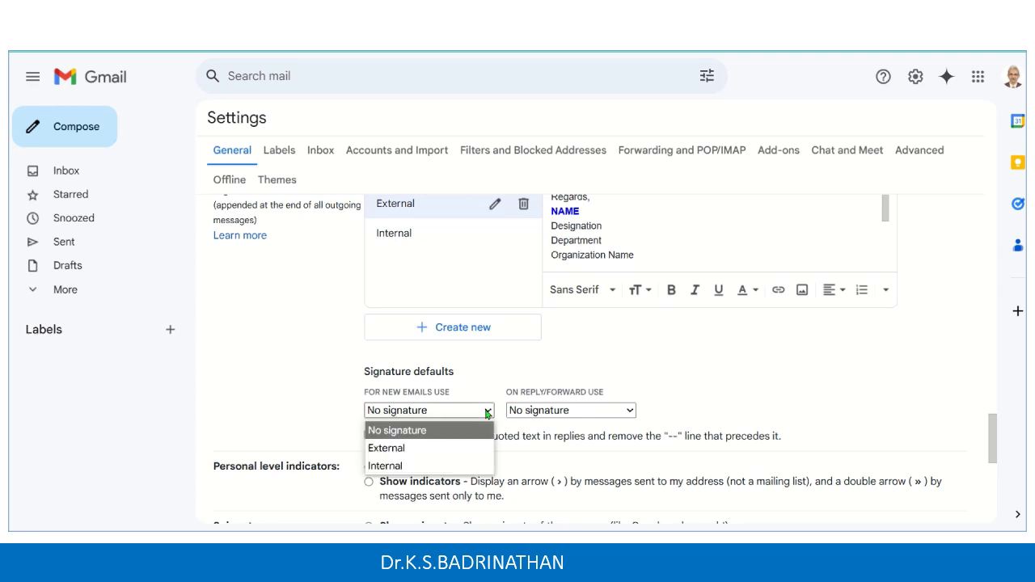
left_click(407, 467)
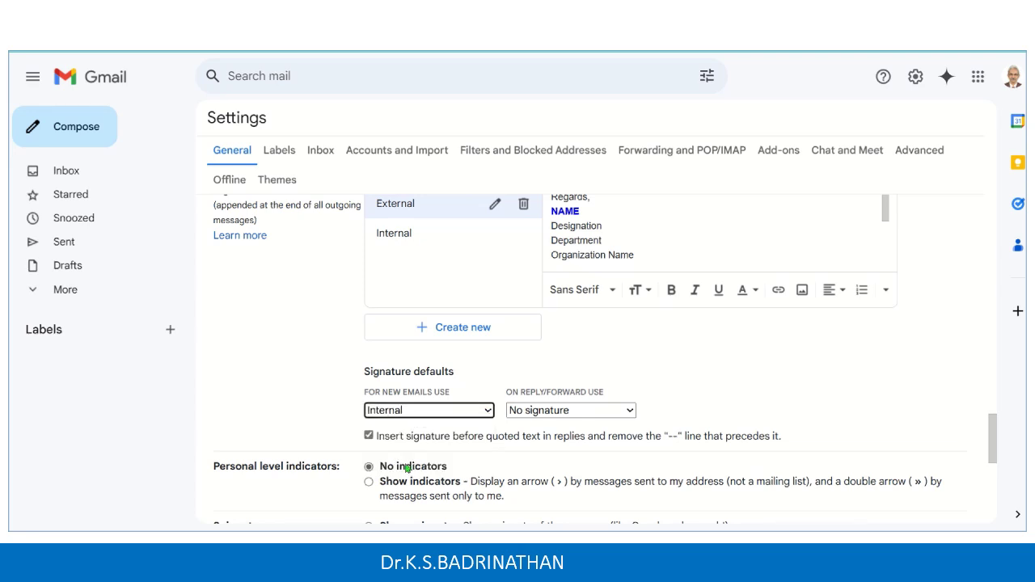
left_click(489, 413)
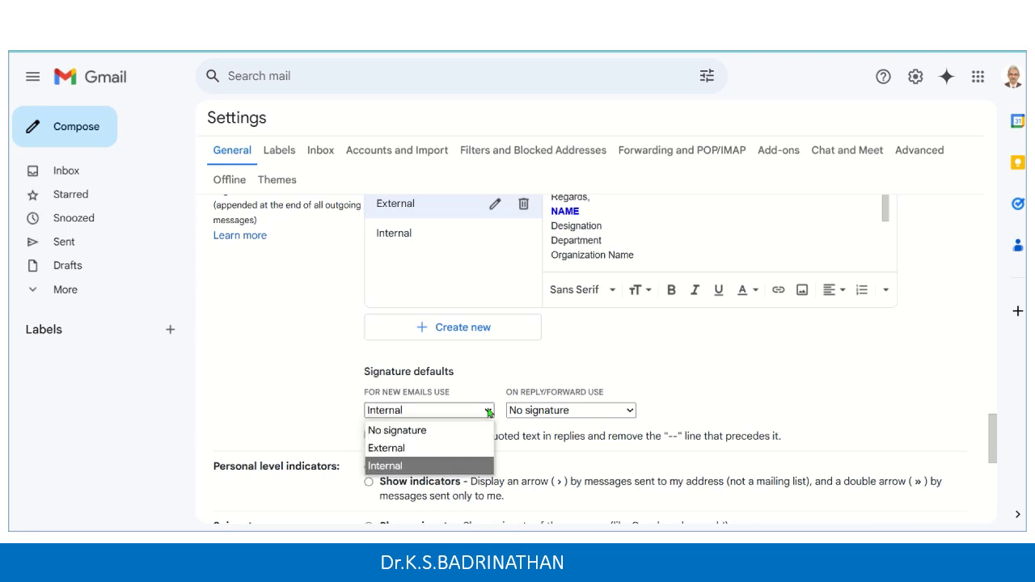
left_click(426, 467)
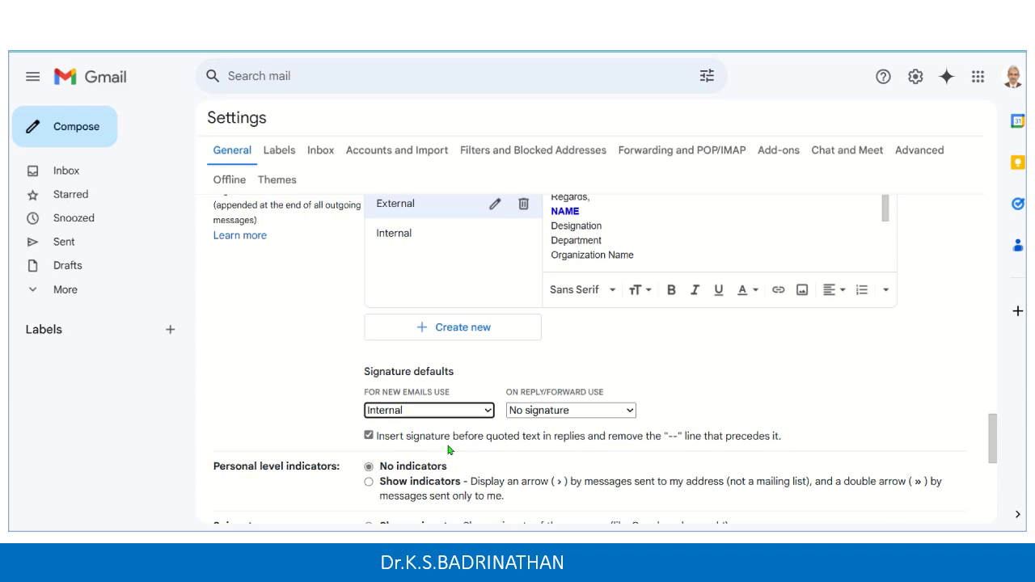
scroll(468, 358, "down", 5)
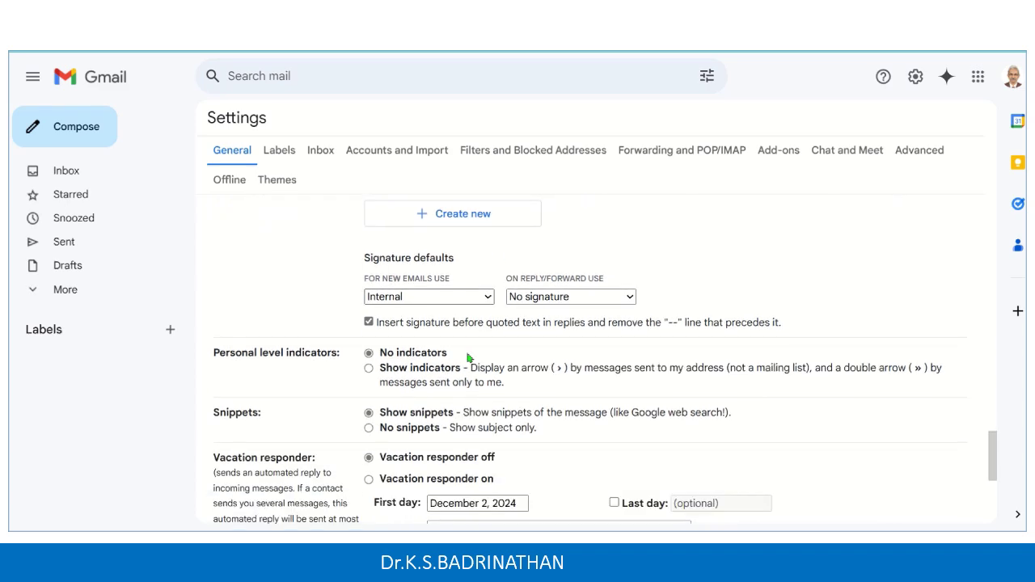
scroll(468, 358, "down", 4)
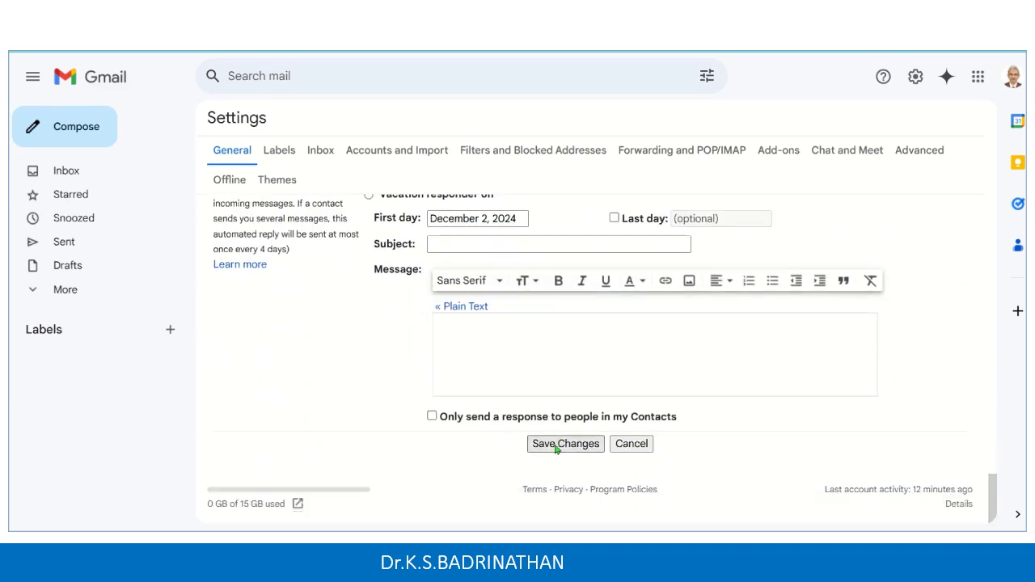
left_click(556, 446)
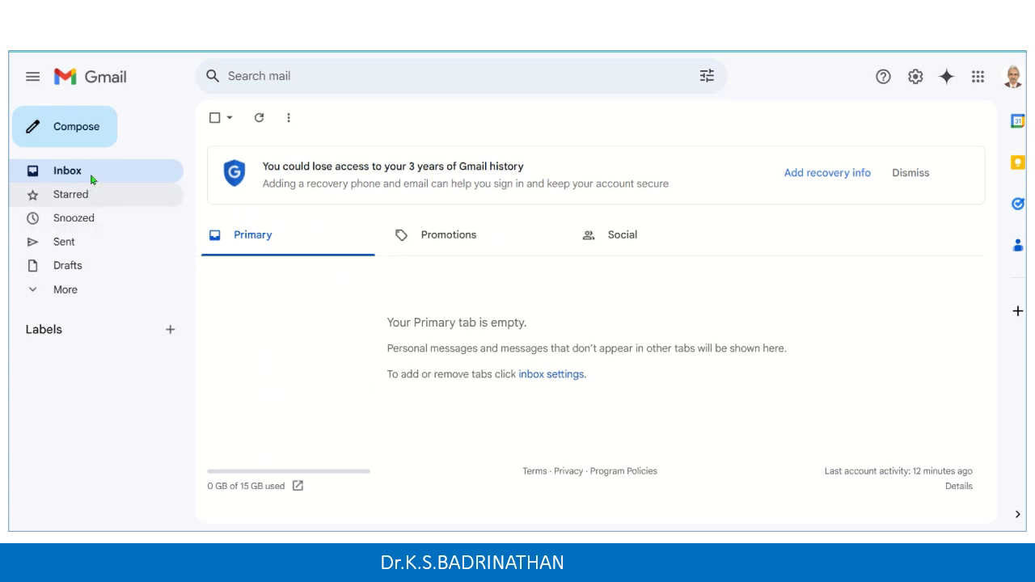
Step: Compose a new message to a recipient address with subject 'wewe' and body 'sdsds'
left_click(79, 128)
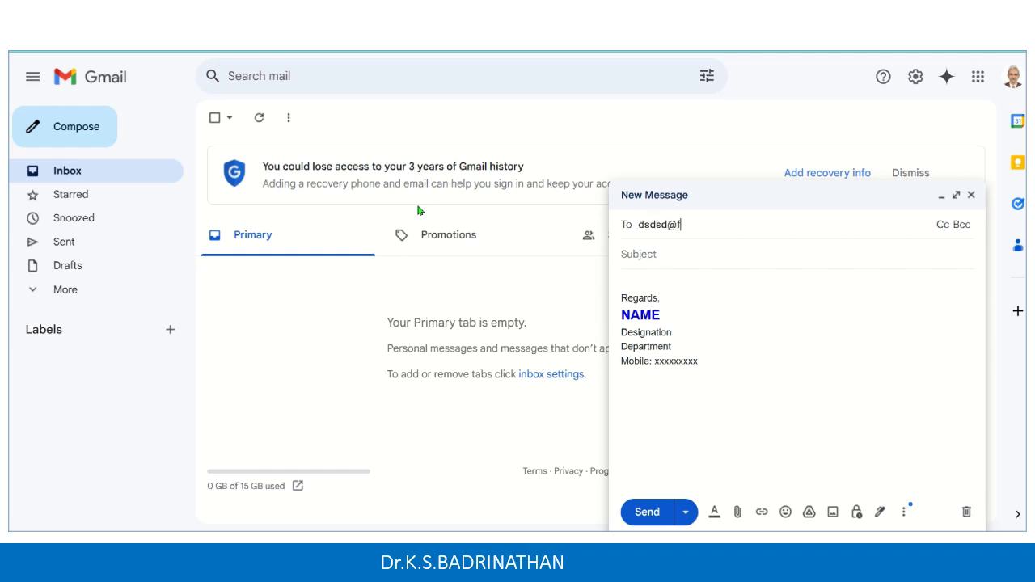
type("dsdsd@fdf.com")
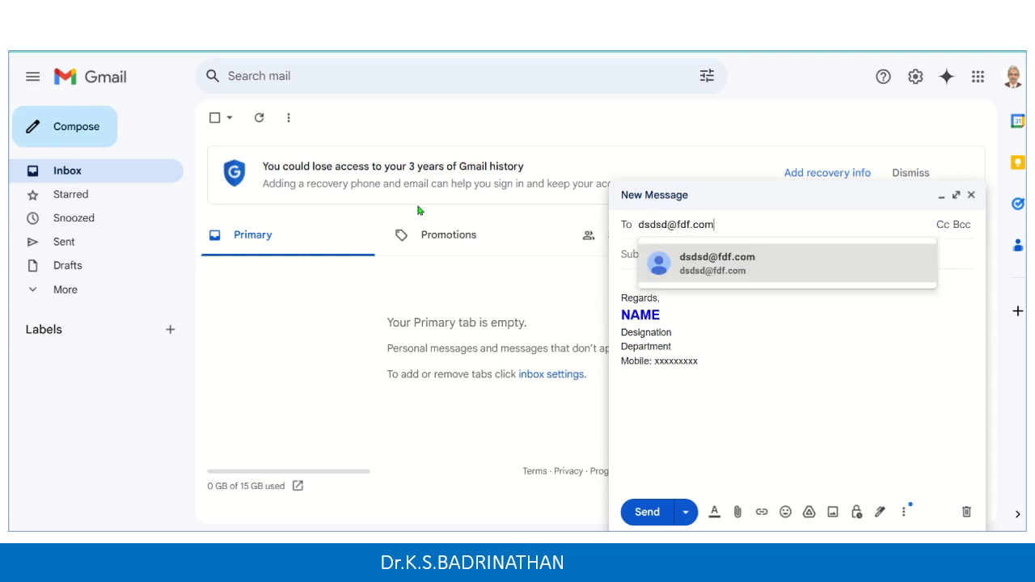
left_click(645, 277)
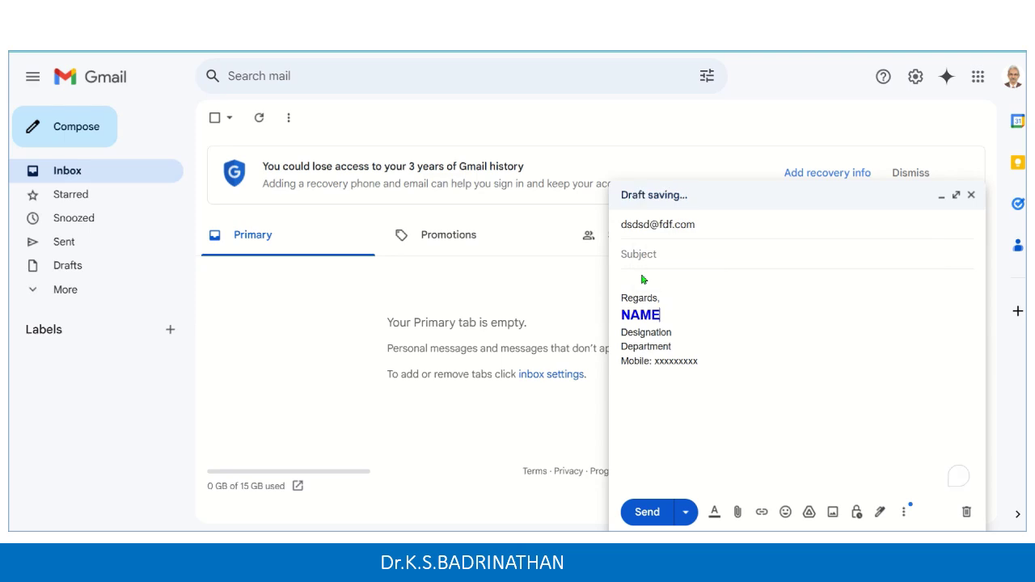
left_click(648, 256)
type("wewe")
left_click(637, 279)
type("sdsds")
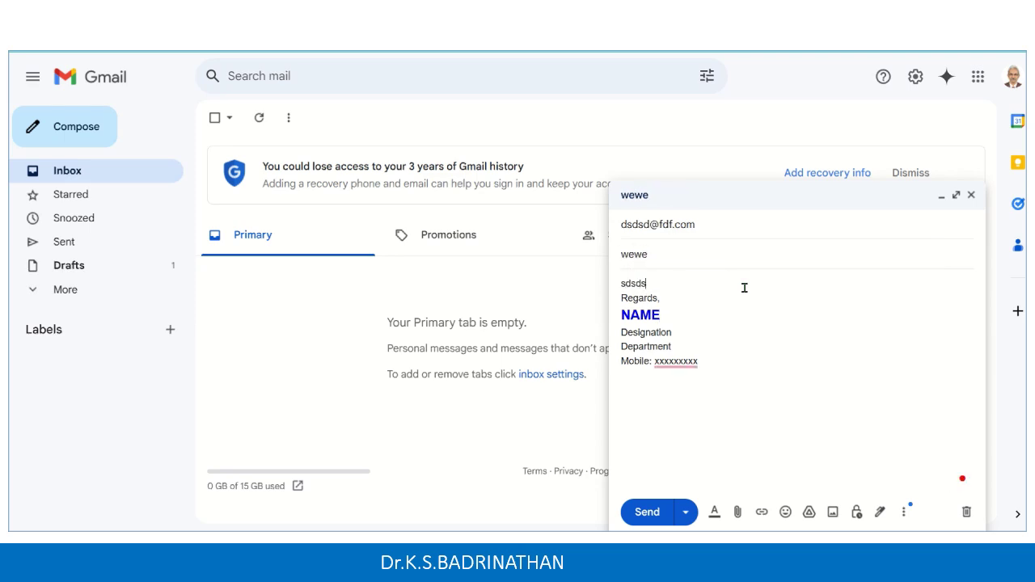
key("Return")
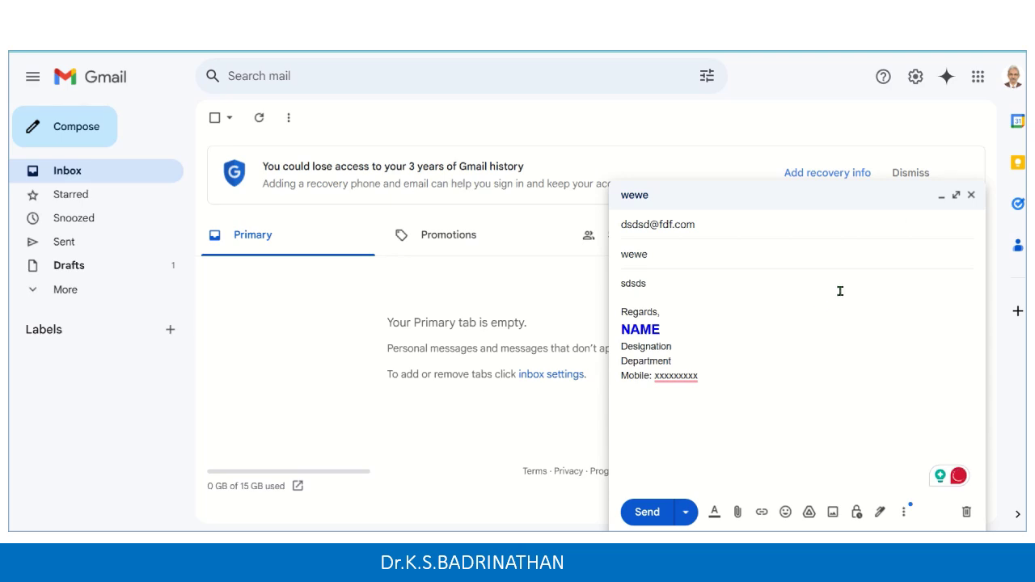
Step: Maximize the draft and swap its Internal signature for External
left_click(956, 195)
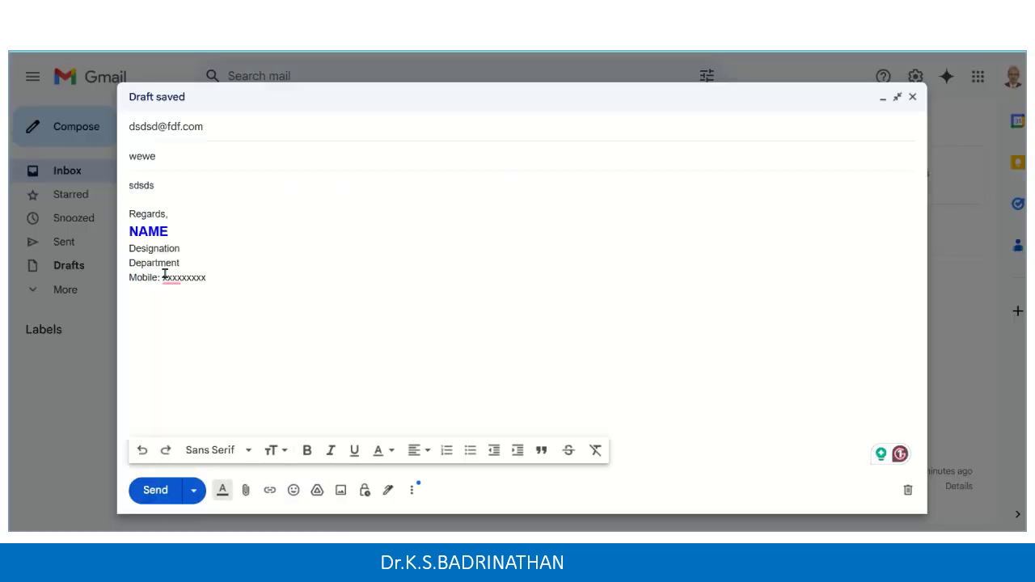
mouse_move(201, 278)
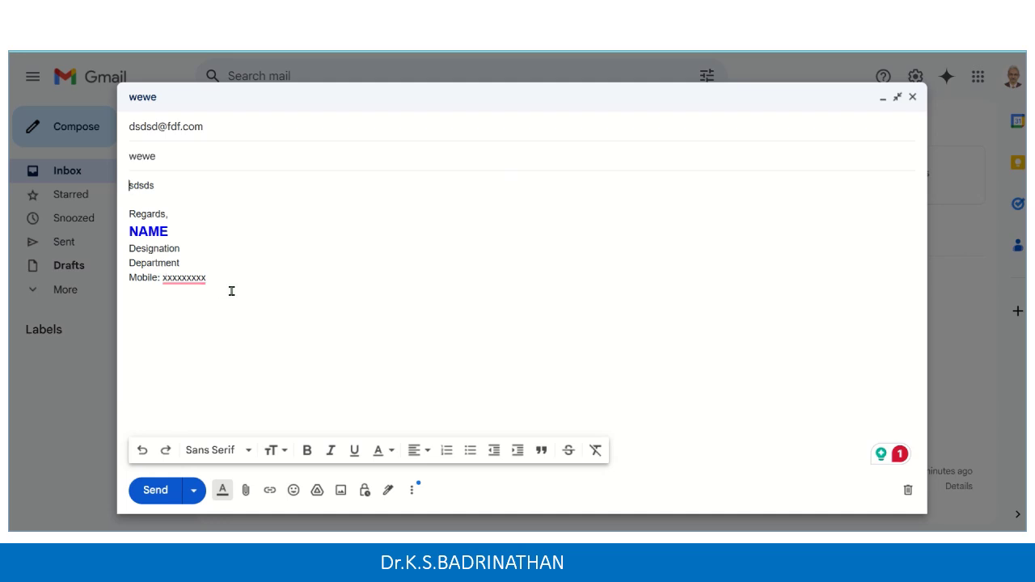
left_click(389, 491)
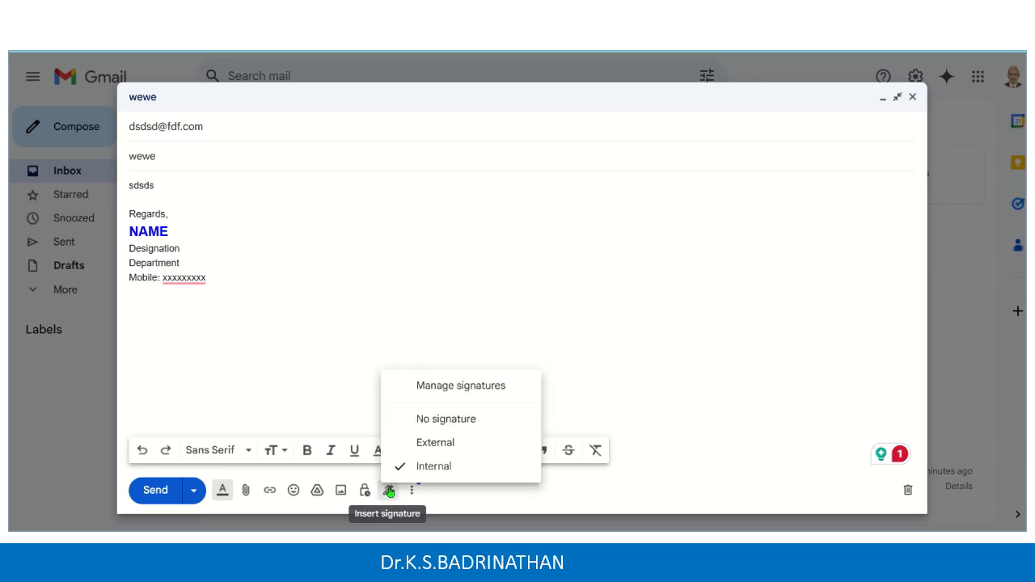
left_click(454, 442)
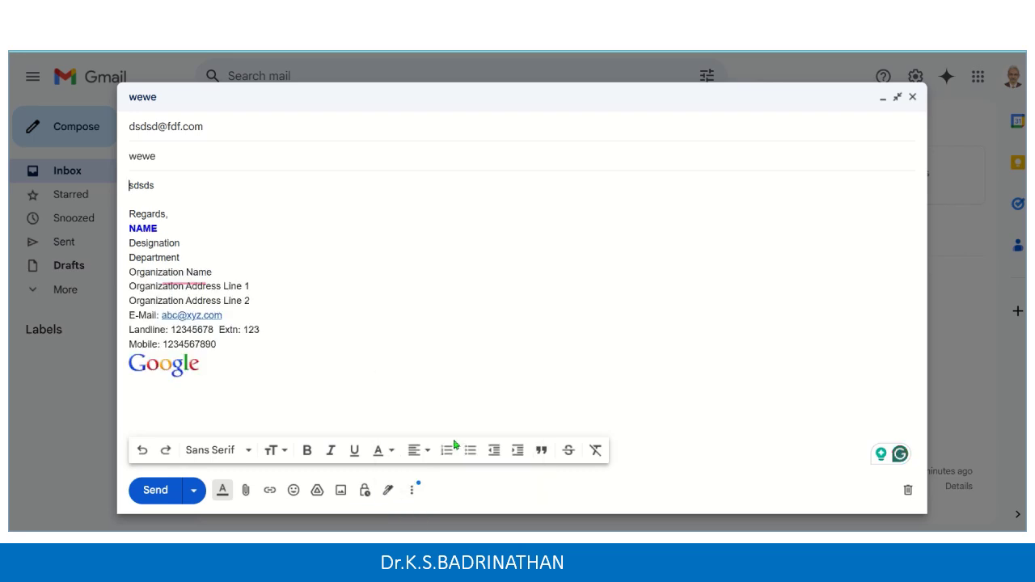